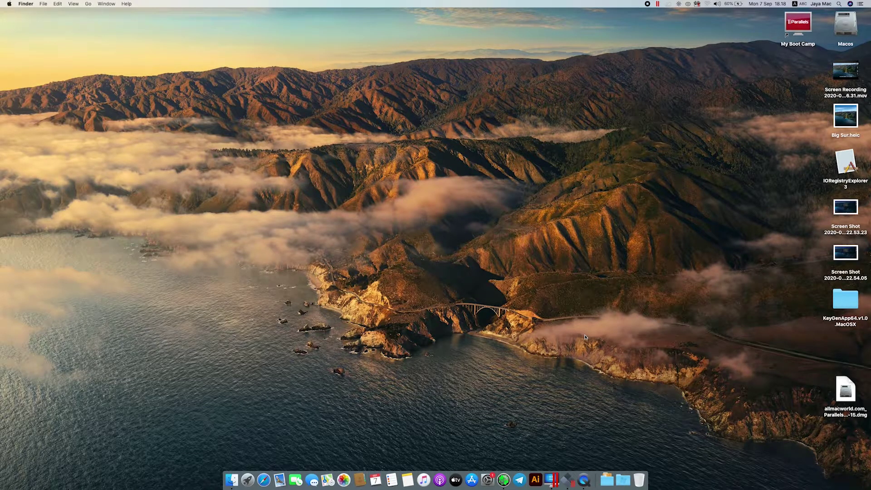
- Switch to the Windows virtual machine and launch MiniTool Partition Wizard with administrator rights
key(ctrl+Left)
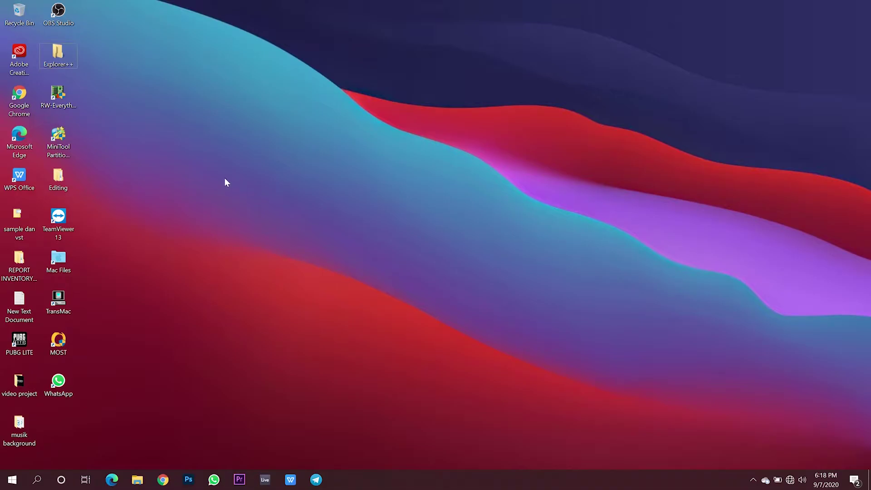
click(66, 148)
double_click(64, 146)
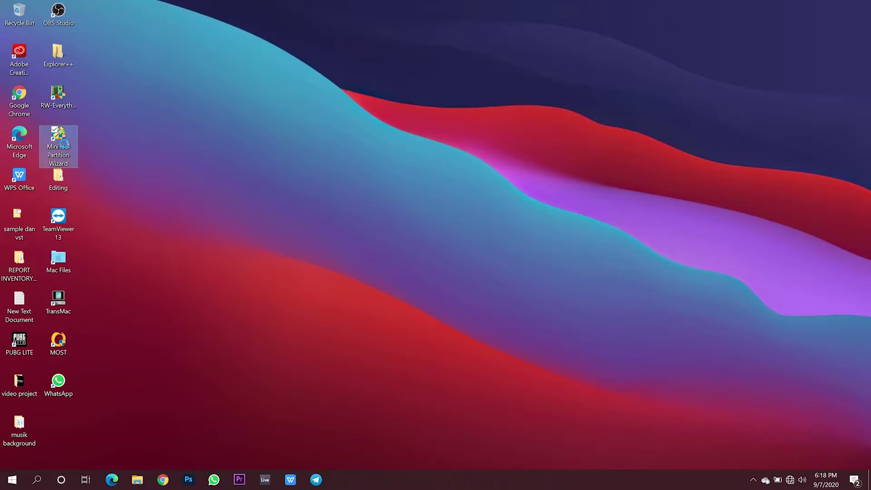
right_click(64, 143)
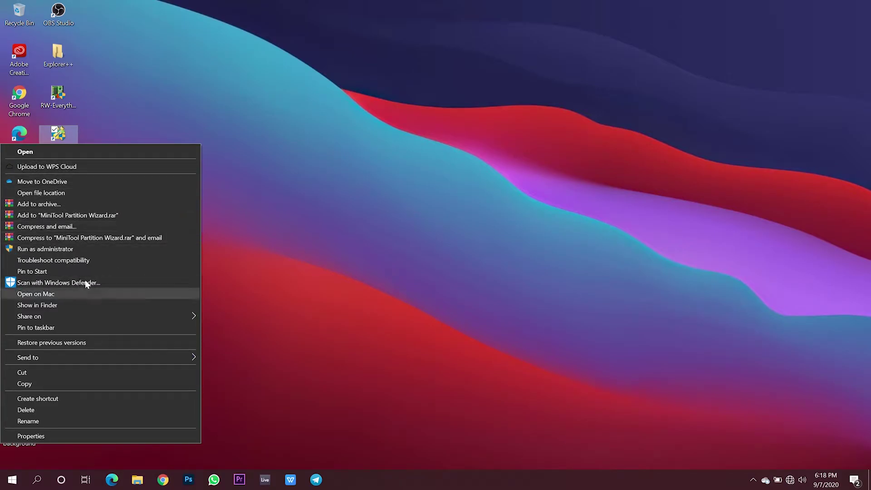
click(102, 248)
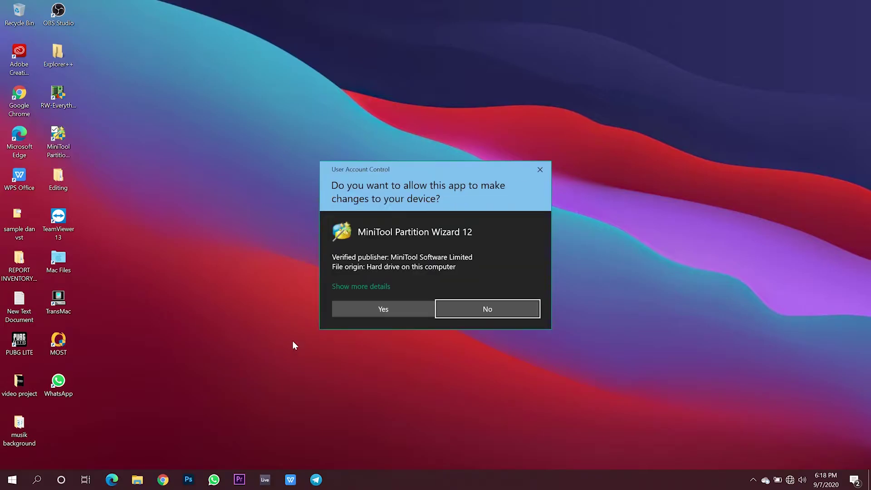
click(371, 308)
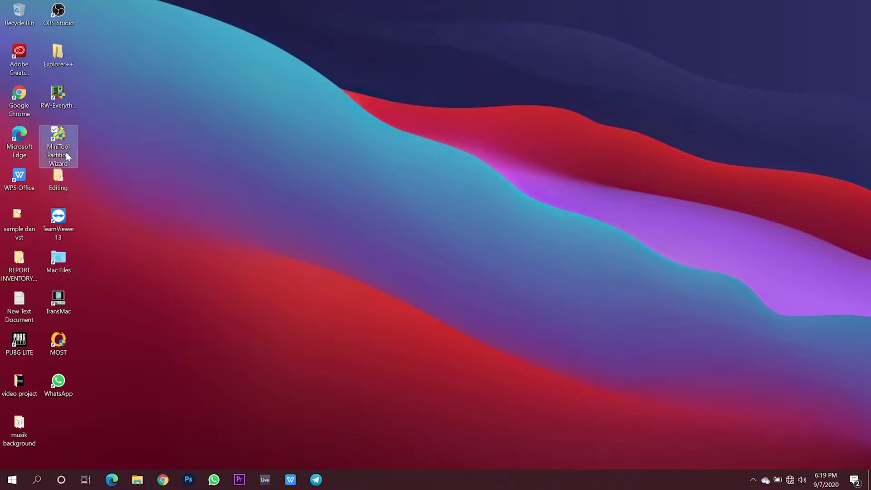
click(61, 50)
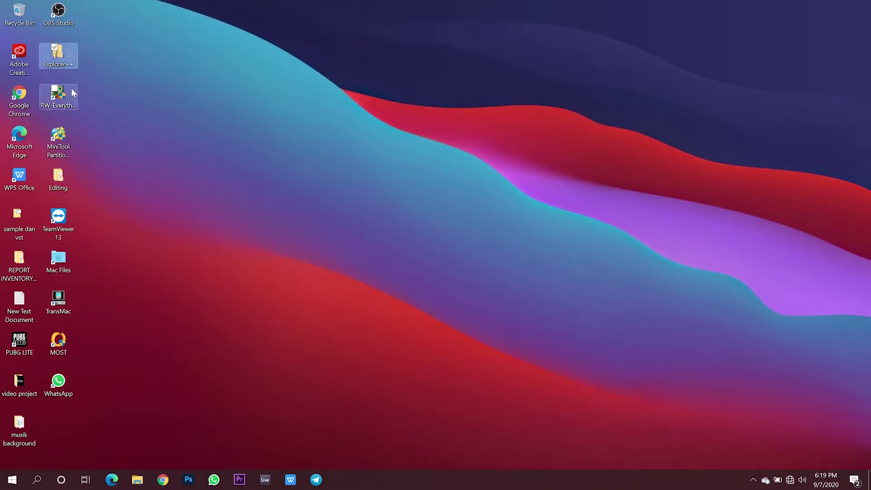
double_click(63, 142)
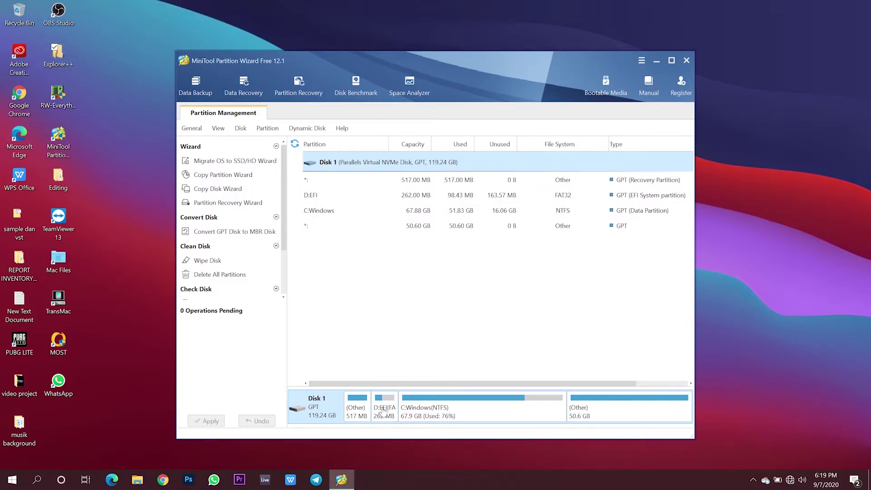
- Examine the Move/Resize options of the D:EFI partition on Disk 1 and dismiss them without resizing
click(383, 410)
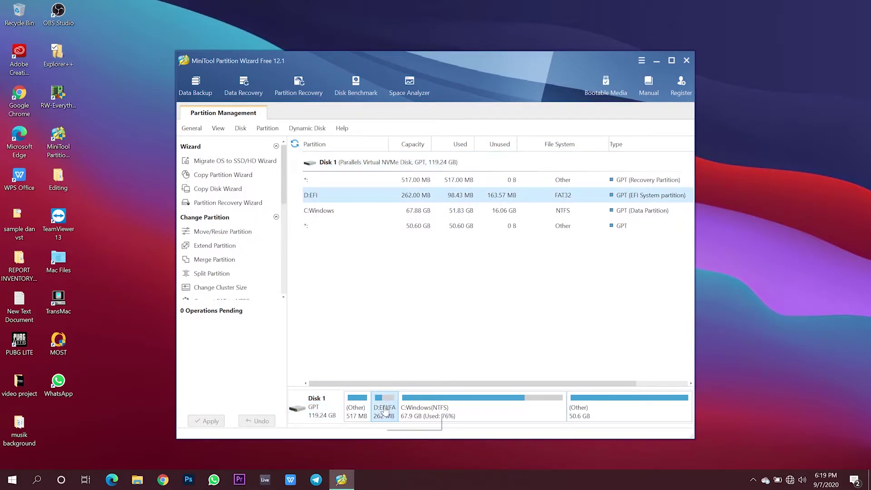
click(394, 395)
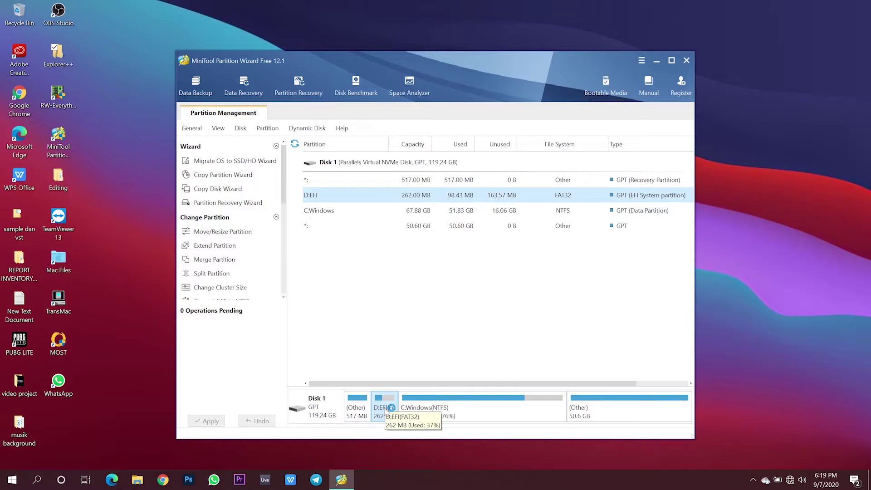
right_click(387, 407)
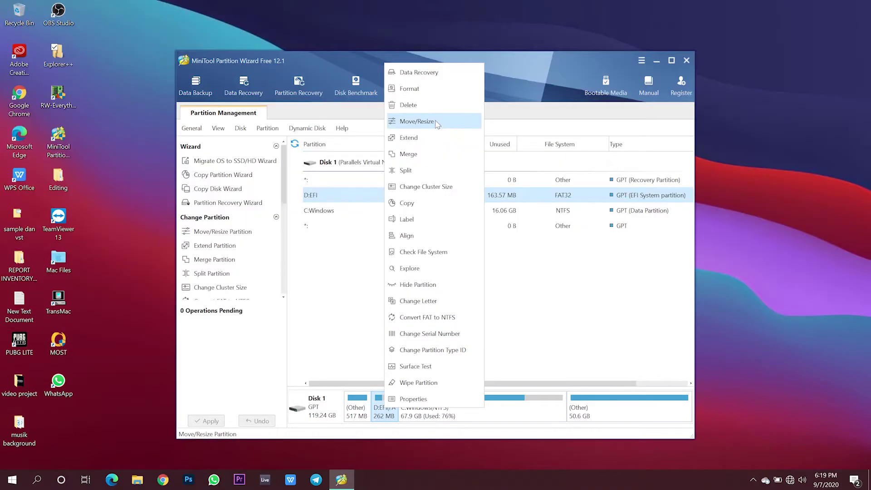
click(436, 122)
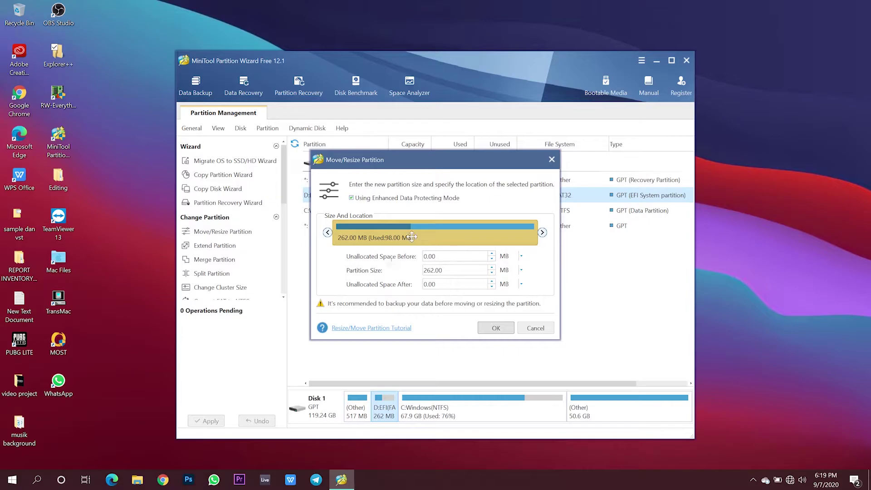
click(432, 270)
click(541, 332)
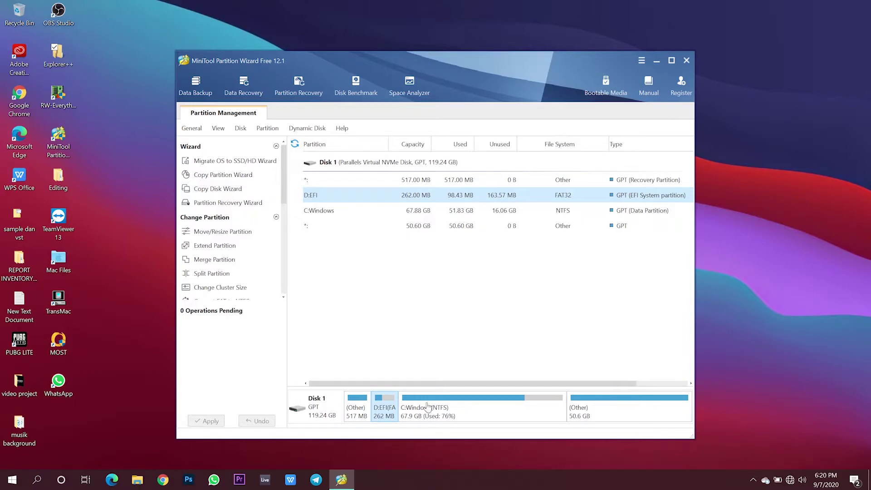
- Check the partition actions for C:Windows and the Merge Partition wizard for D:EFI, dismissing both without changes
right_click(425, 408)
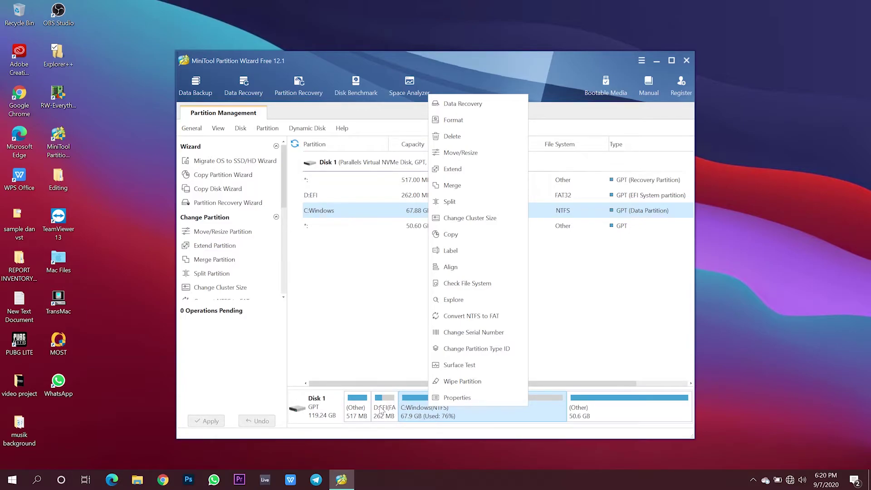
click(392, 410)
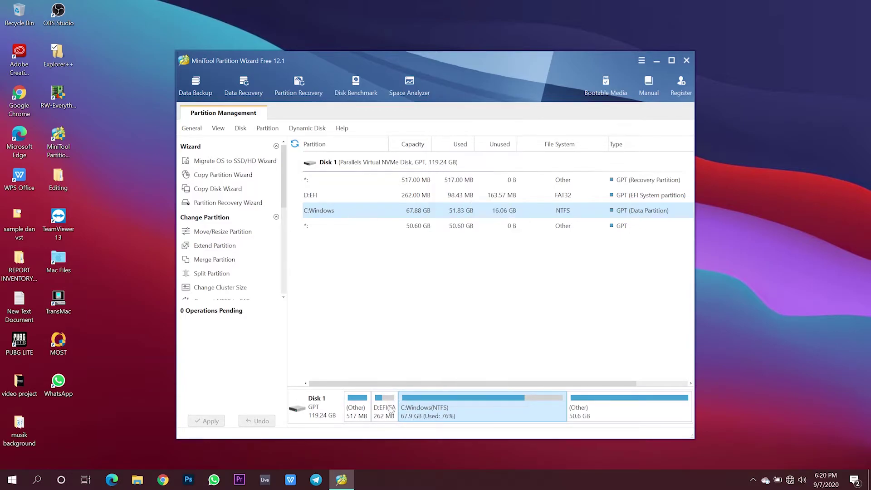
click(383, 406)
right_click(381, 406)
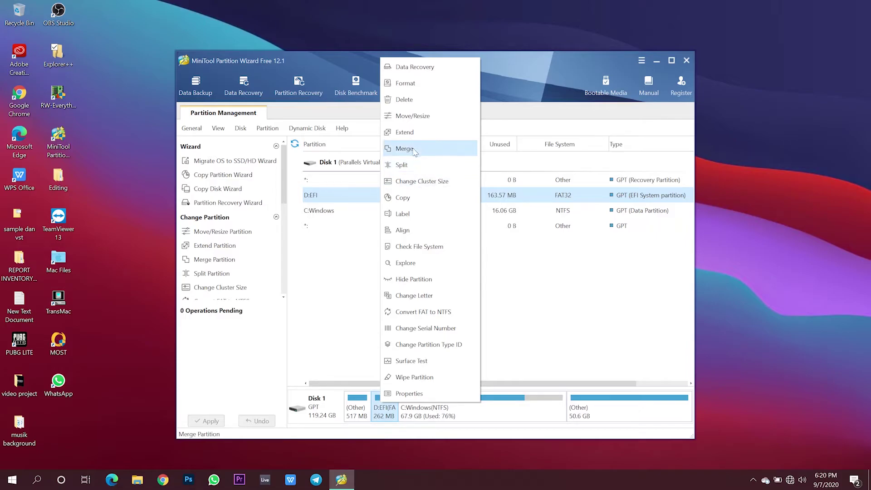
key(Escape)
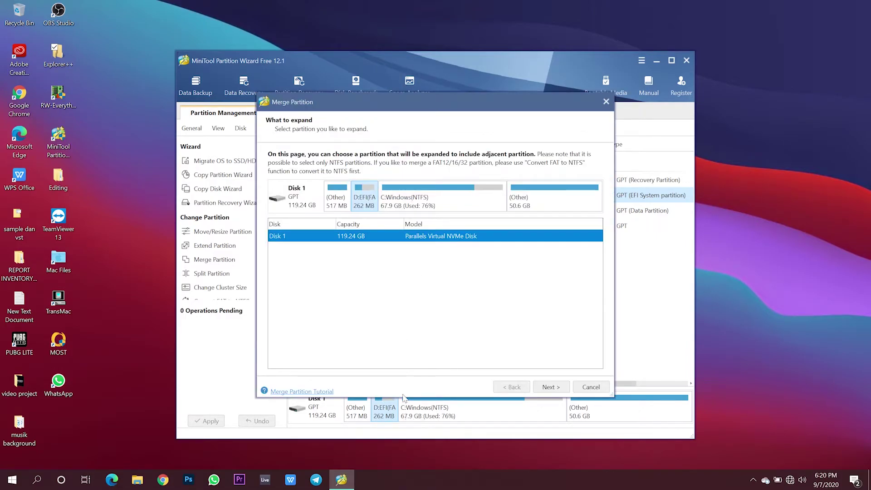
click(592, 389)
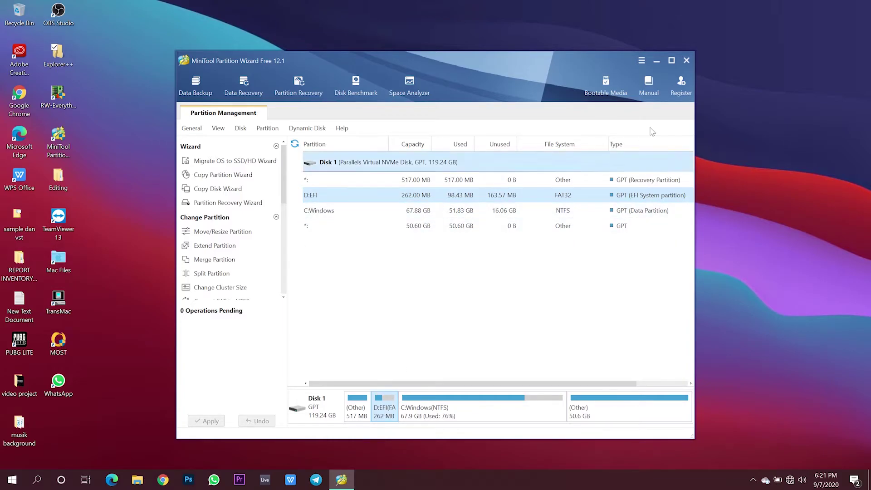
- Quit MiniTool Partition Wizard, return to macOS, and quit Parallels Desktop by shutting down the My Boot Camp virtual machine
click(688, 60)
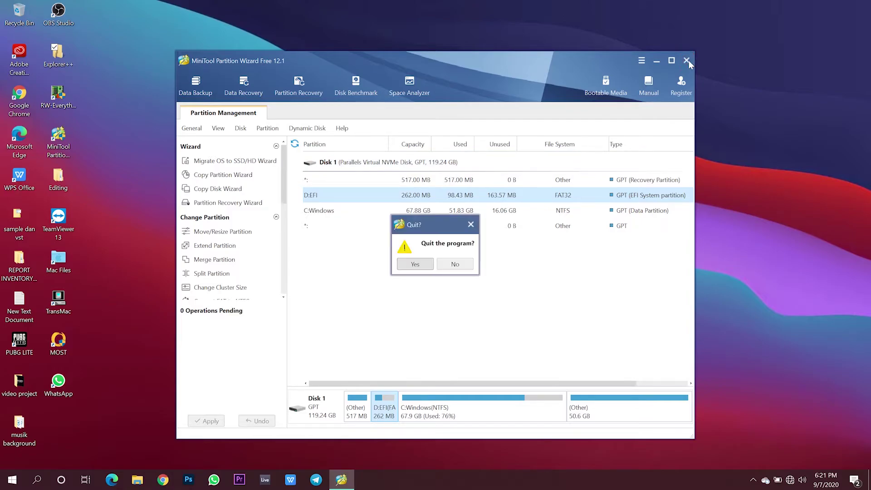
click(408, 267)
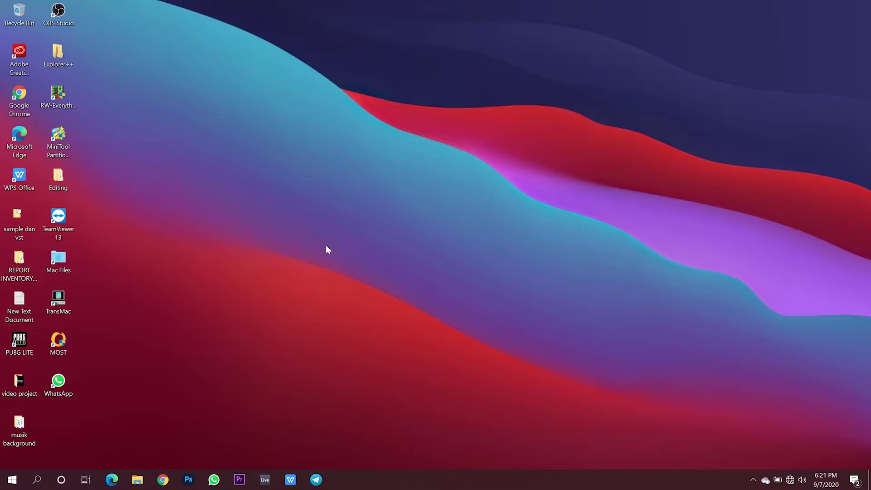
key(ctrl+Left)
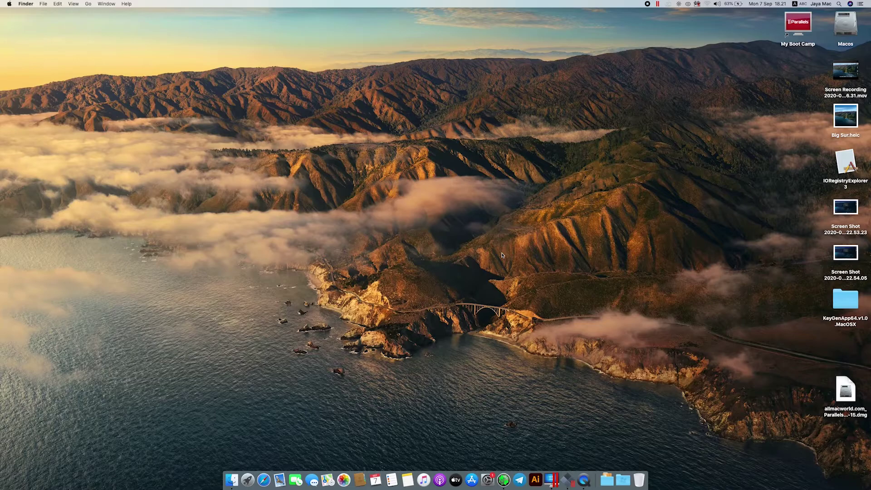
right_click(556, 479)
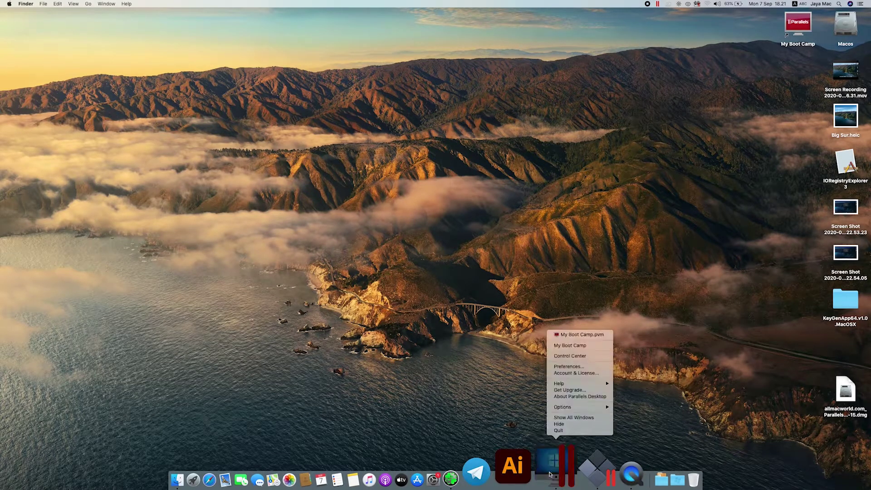
click(582, 428)
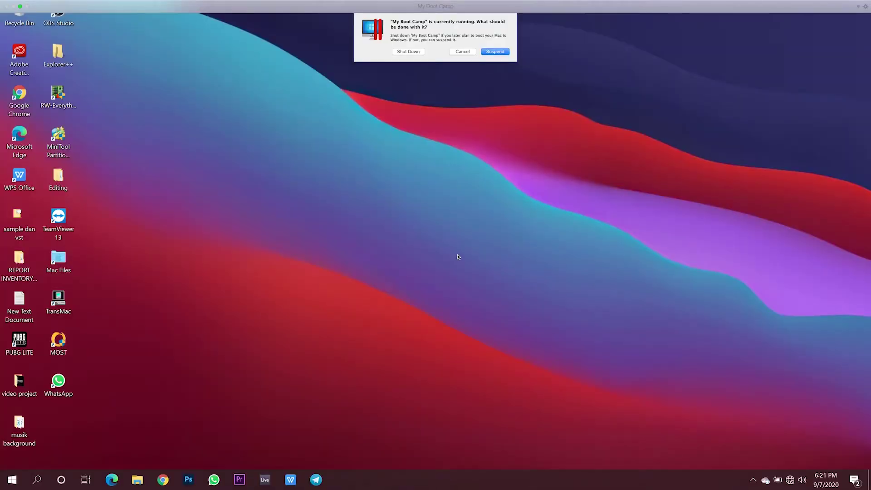
click(399, 53)
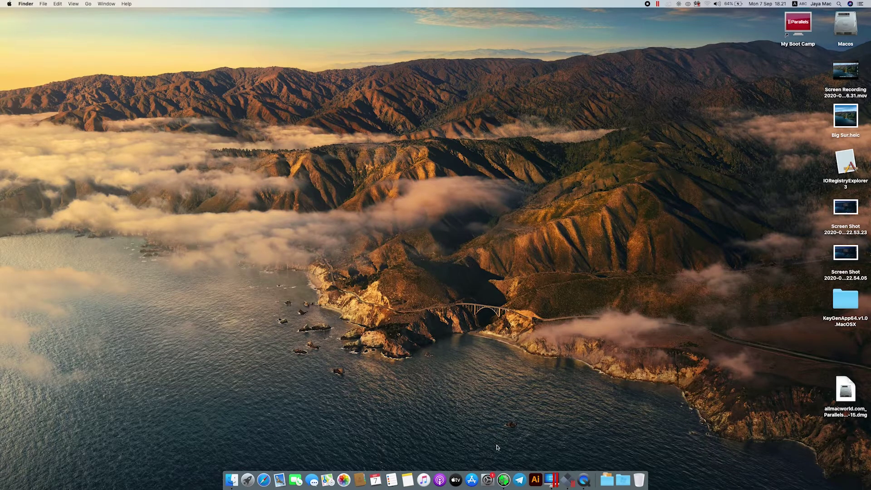
- Open Clover Configurator, dismiss the tips, and try to mount the disk0s2 EFI partition, authorising with the account password
click(503, 480)
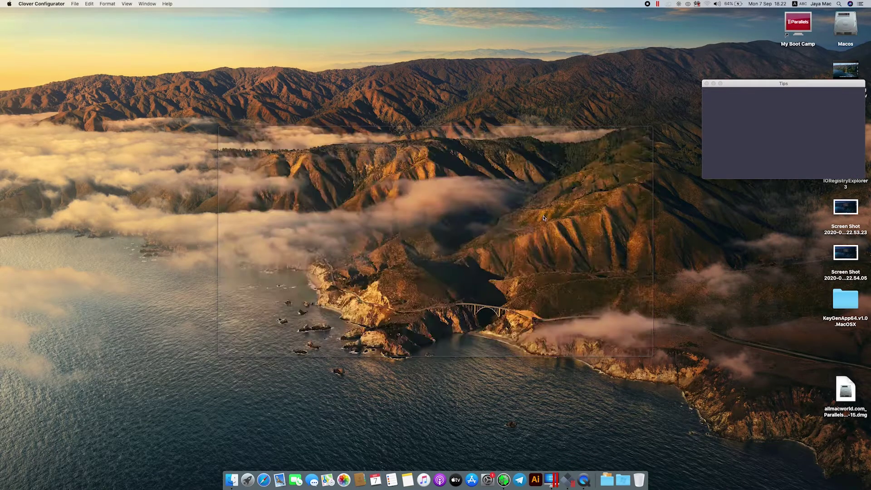
click(706, 83)
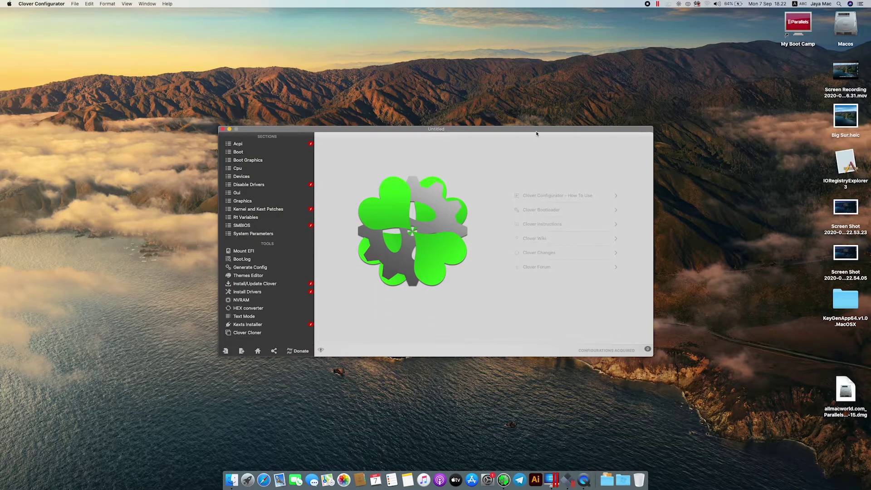
click(292, 251)
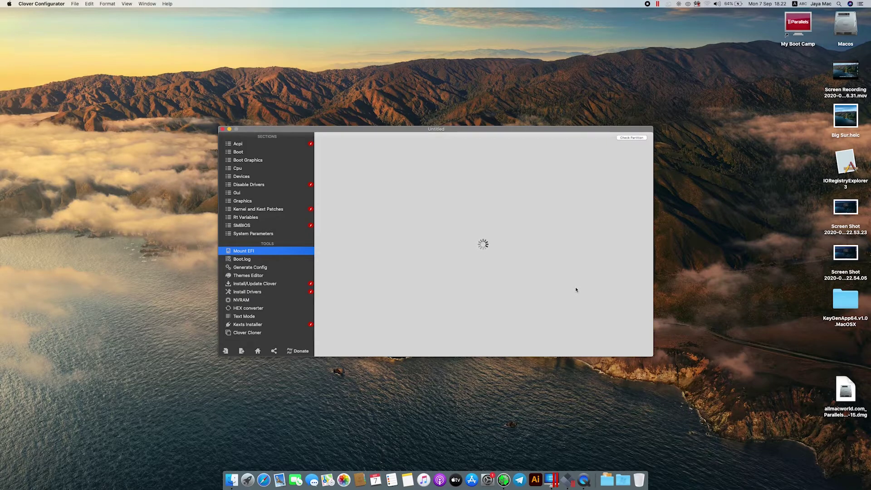
click(616, 286)
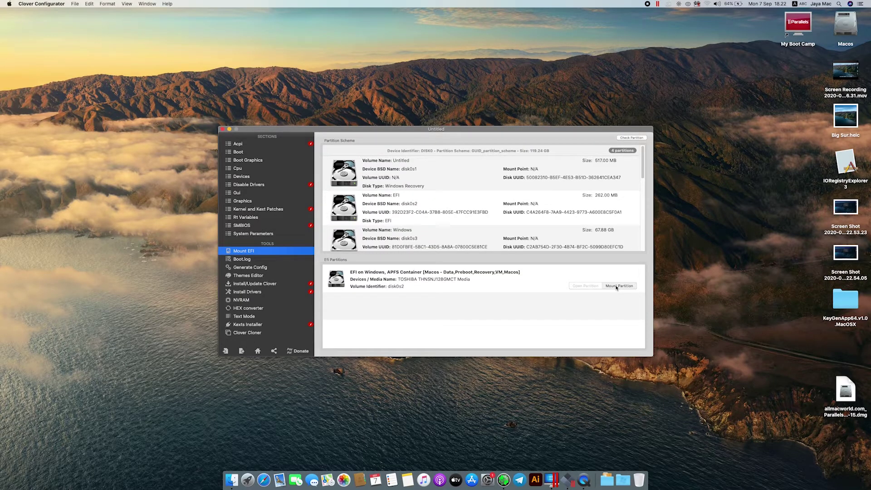
text(••••)
key(Return)
- Quit the My Boot Camp virtual machine and Parallels Desktop, checking on the Windows shutdown in between
right_click(564, 486)
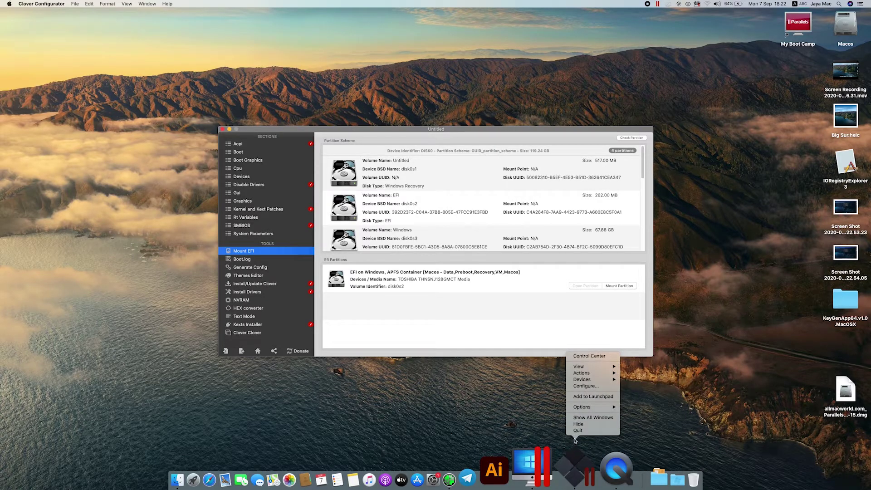
click(578, 430)
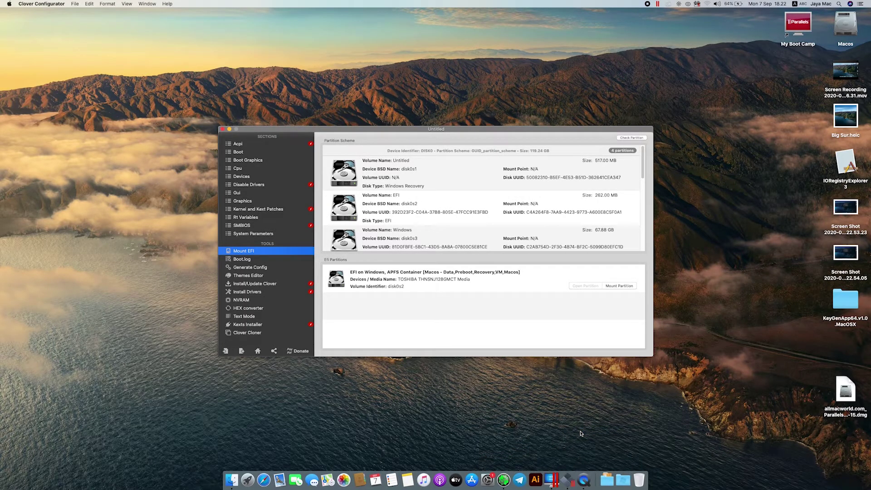
click(562, 481)
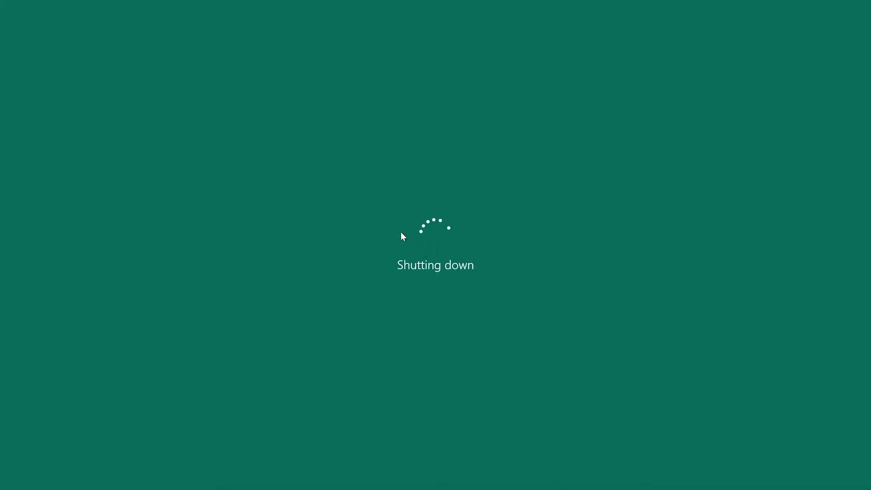
mouse_move(297, 2)
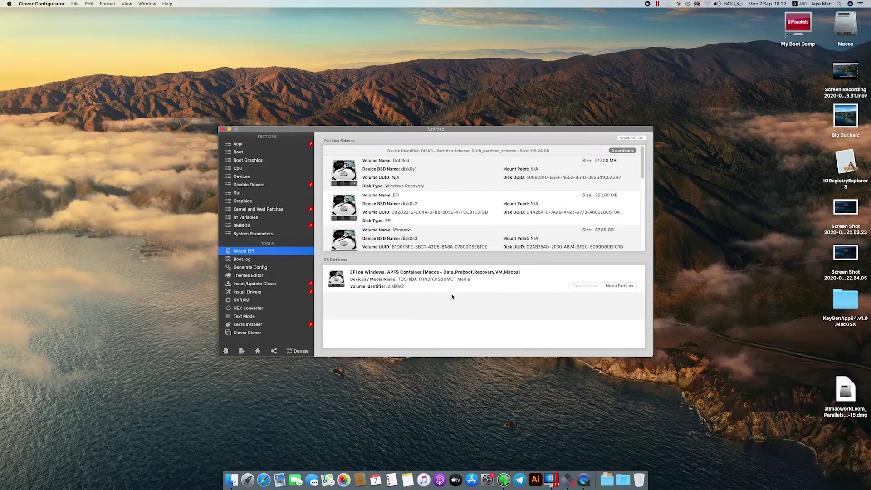
right_click(565, 447)
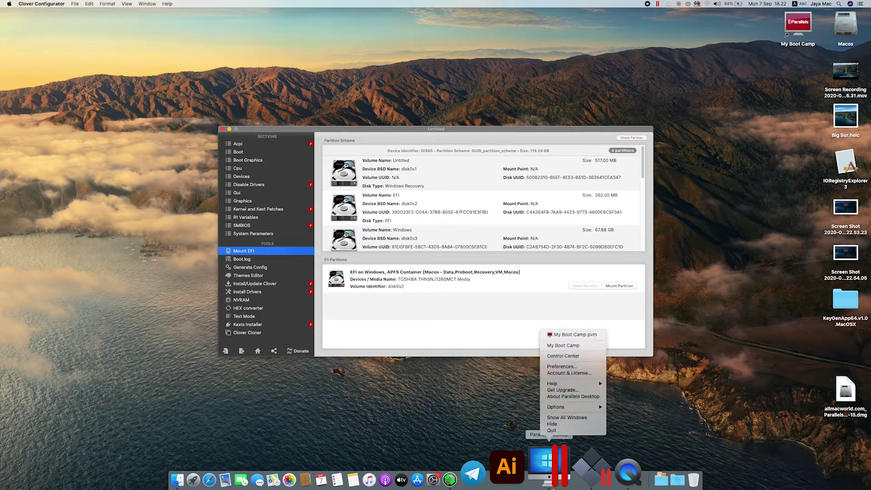
click(572, 430)
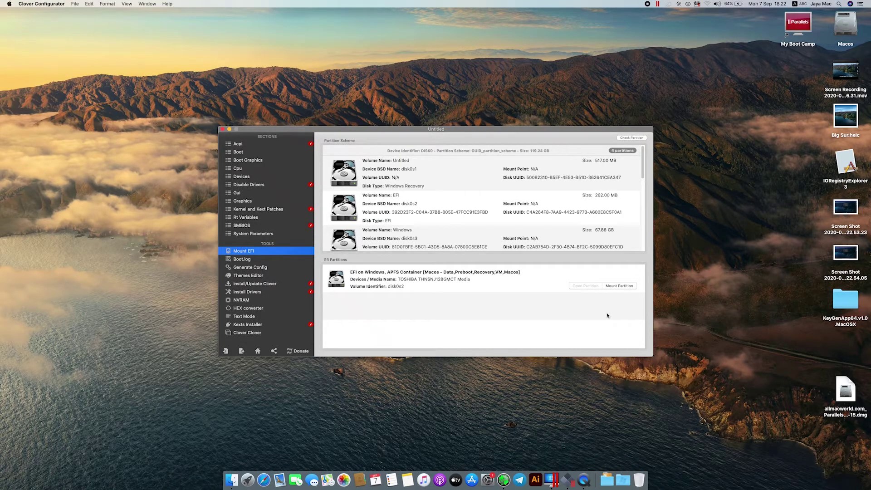
- Mount the disk0s2 EFI partition in Clover Configurator and check on Parallels Desktop in the Dock
click(620, 286)
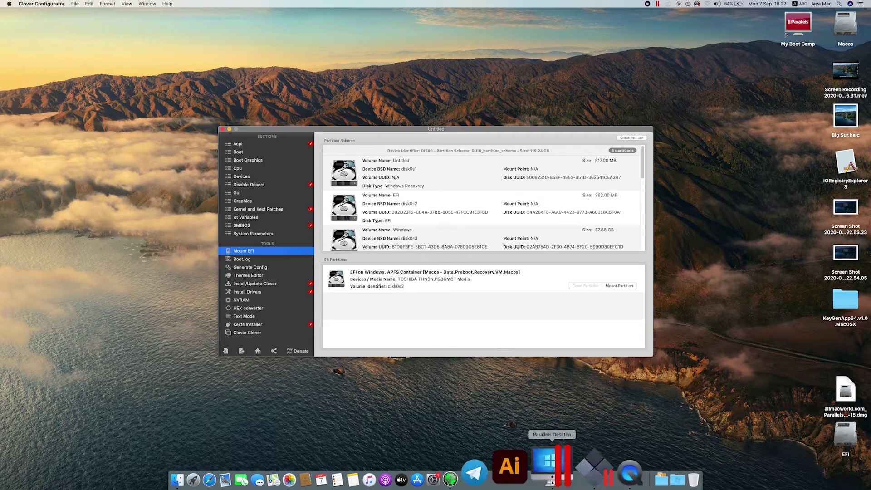
click(552, 482)
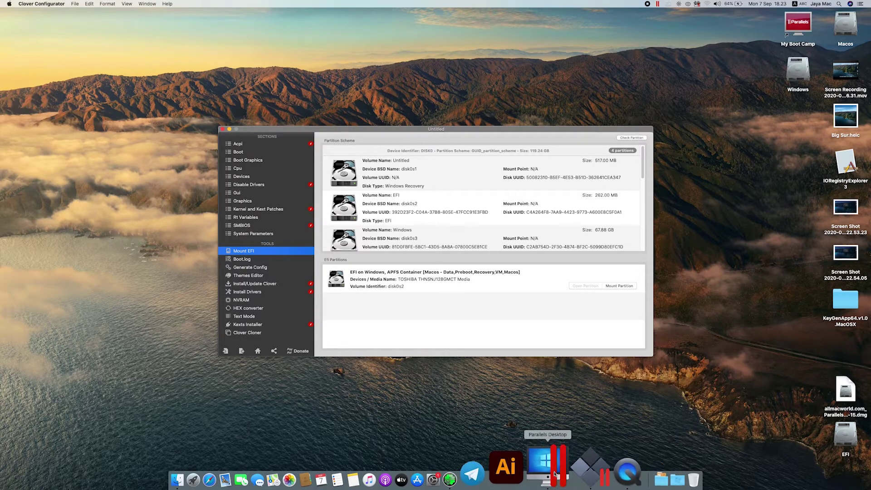
- Open the mounted EFI volume from the desktop and go into its EFI folder
click(680, 406)
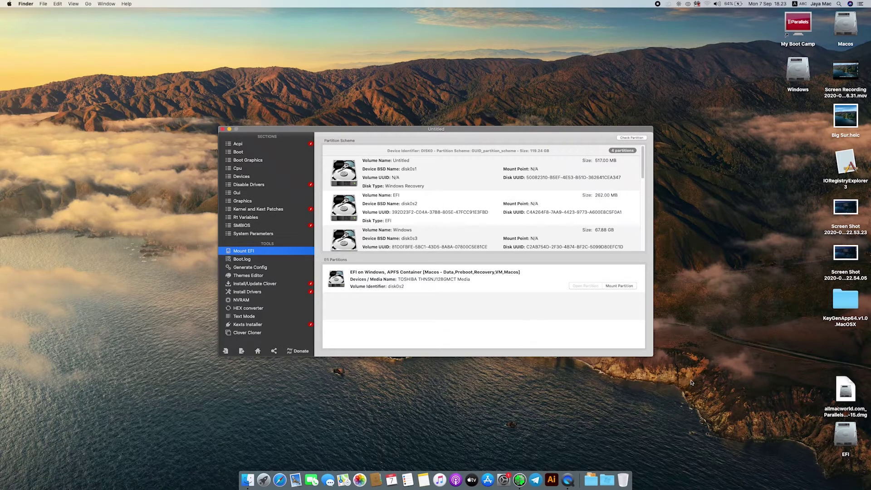
click(837, 442)
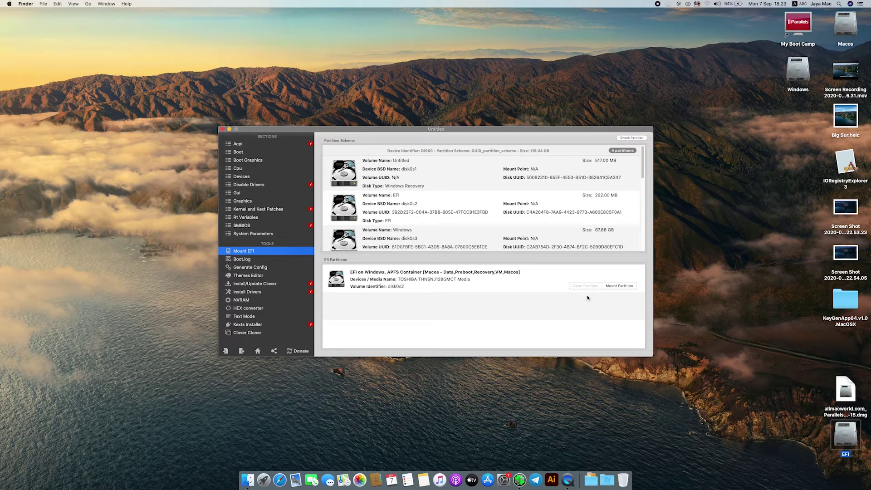
key(super+o)
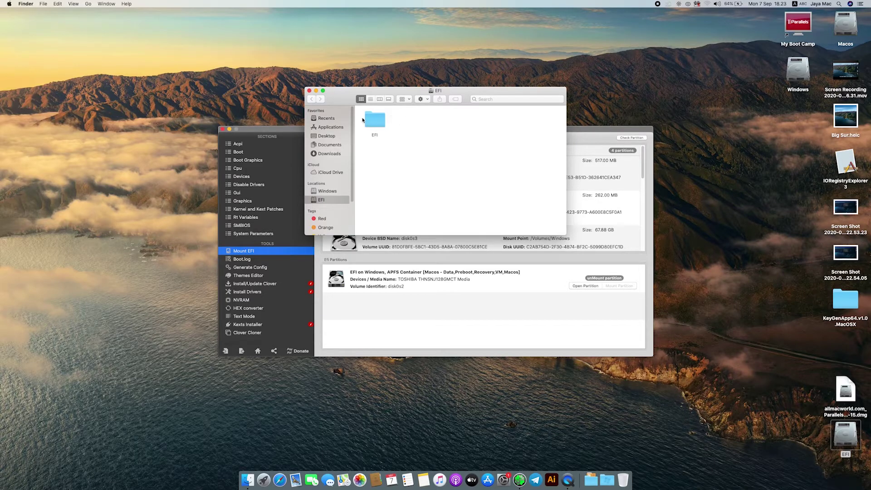
double_click(378, 126)
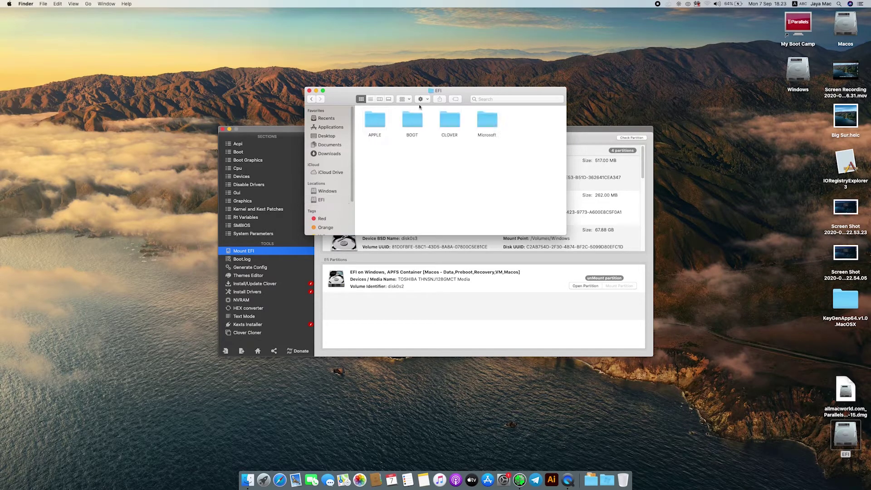
- Look over the BOOT, CLOVER and Microsoft folders, viewing the contents of Microsoft and returning to the EFI folder
click(414, 125)
click(469, 119)
click(449, 117)
click(489, 119)
double_click(485, 118)
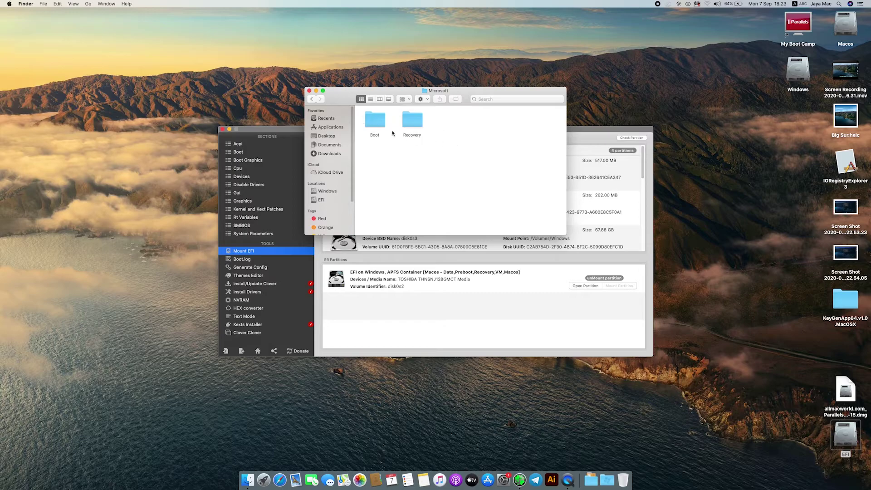
click(312, 99)
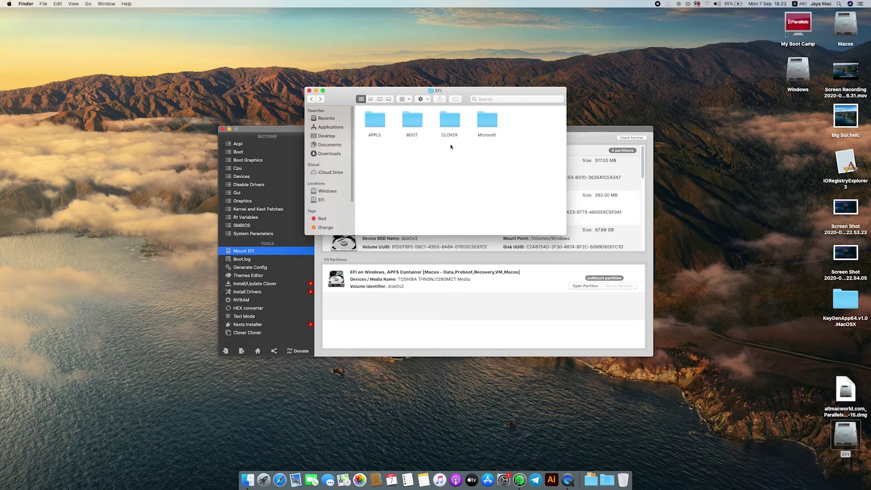
- Point out the BOOT and CLOVER folders within the EFI folder, going back to the volume's root in between
drag(408, 155, 462, 116)
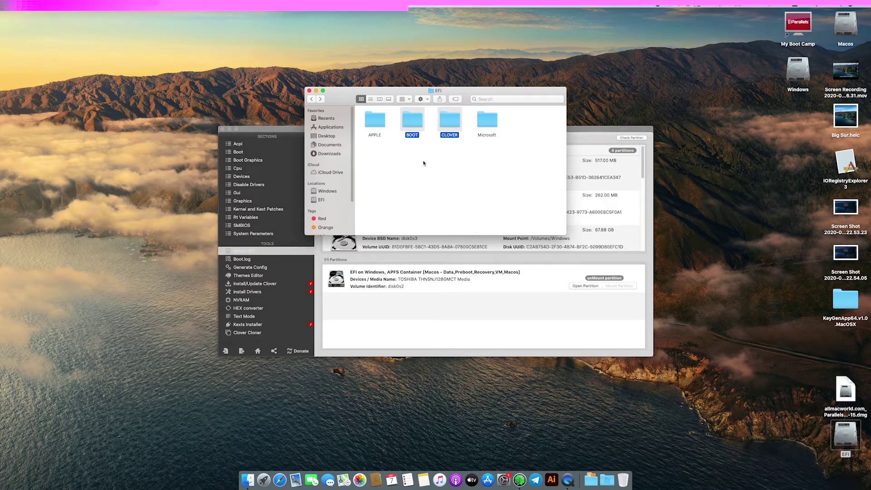
click(311, 99)
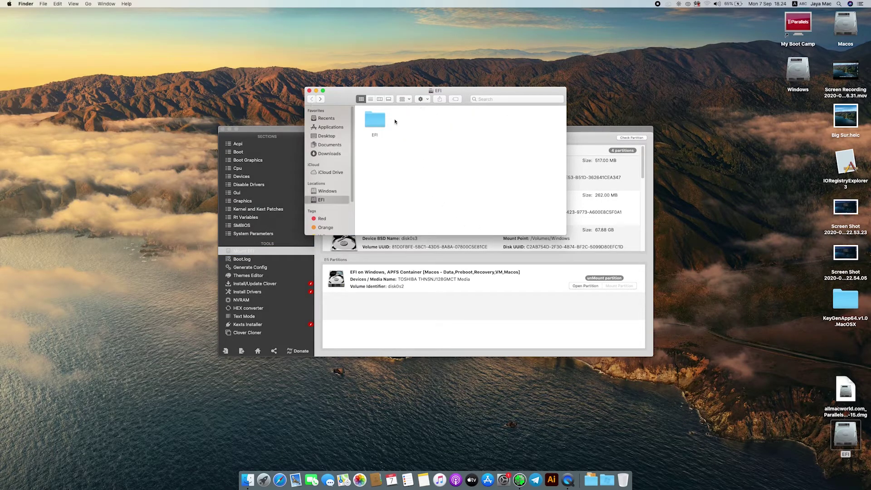
mouse_move(375, 119)
mouse_down()
mouse_move(405, 157)
mouse_move(389, 126)
mouse_move(371, 118)
mouse_up()
click(400, 140)
double_click(382, 122)
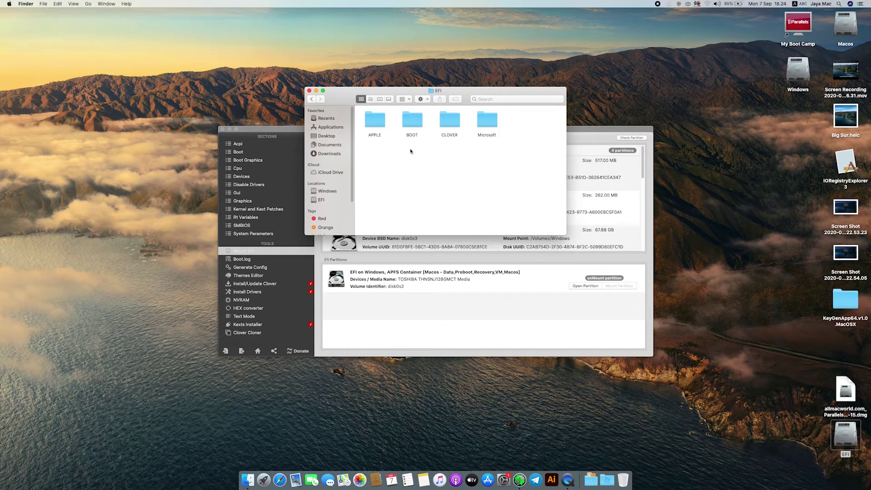
drag(410, 151, 461, 117)
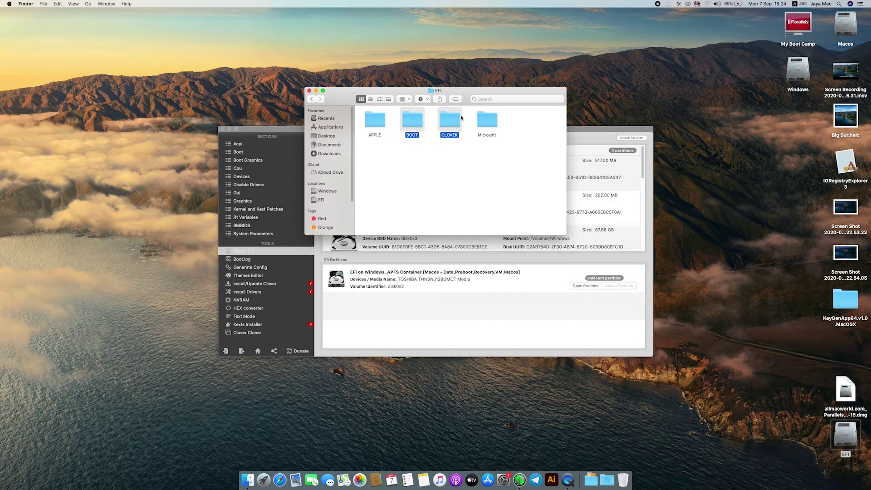
click(472, 156)
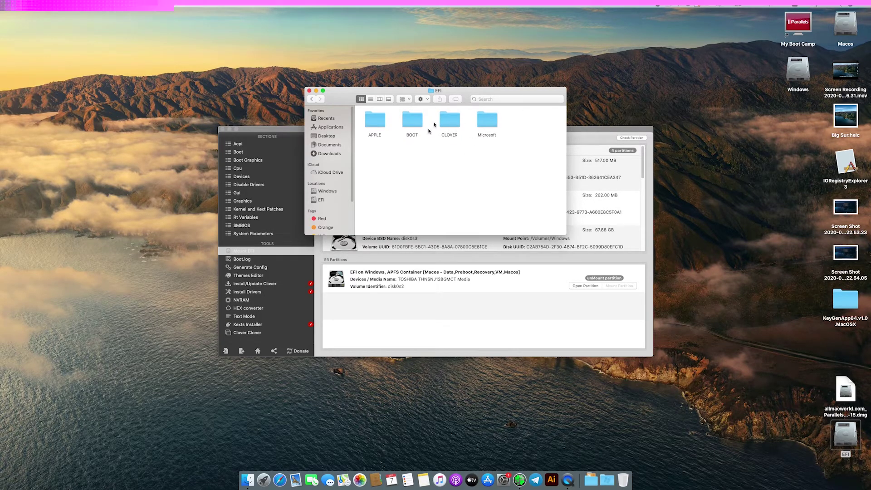
- Open the Boot folder inside the Microsoft folder to view its boot files
double_click(485, 121)
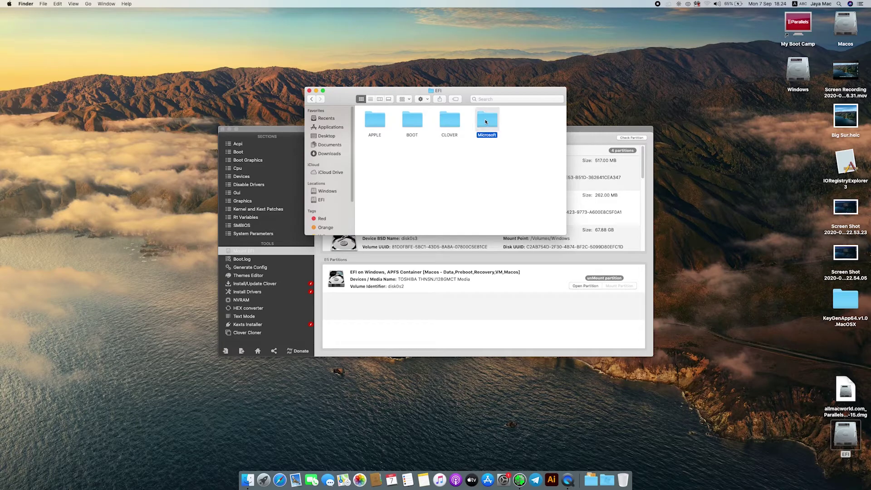
click(372, 123)
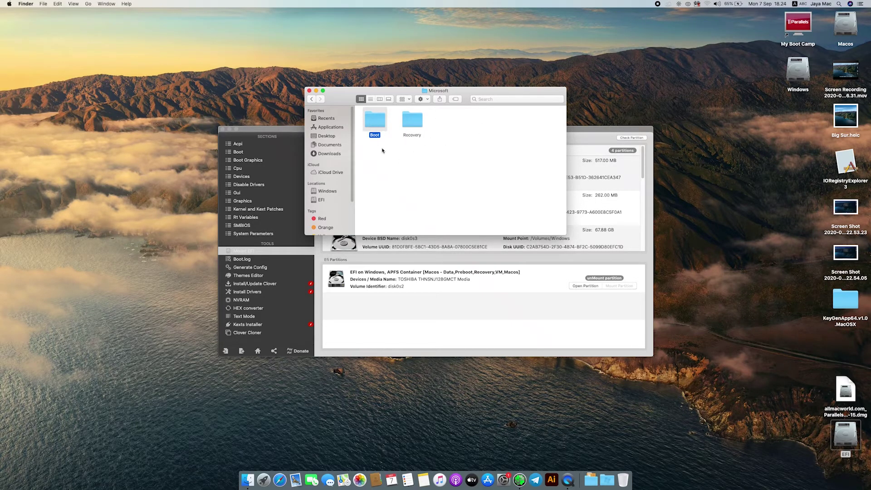
double_click(372, 124)
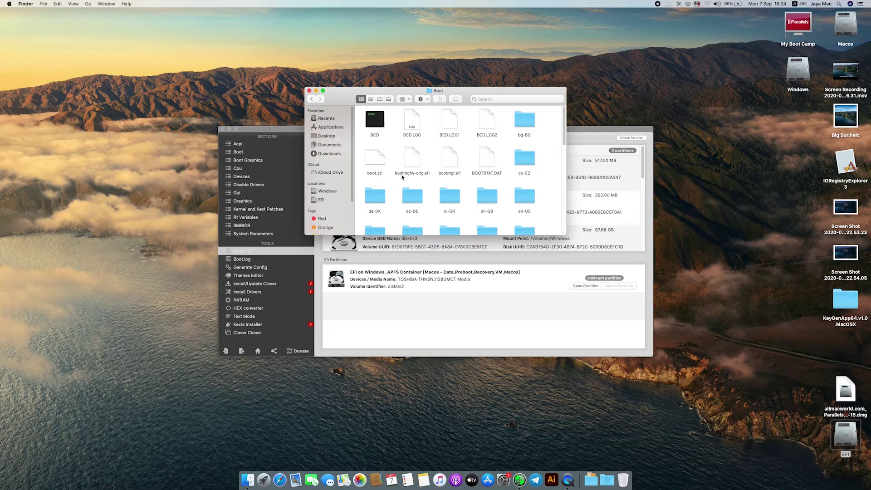
- Open the name of the bootmgfw-orig.efi file for editing and leave it without entering a new name
click(418, 166)
right_click(409, 176)
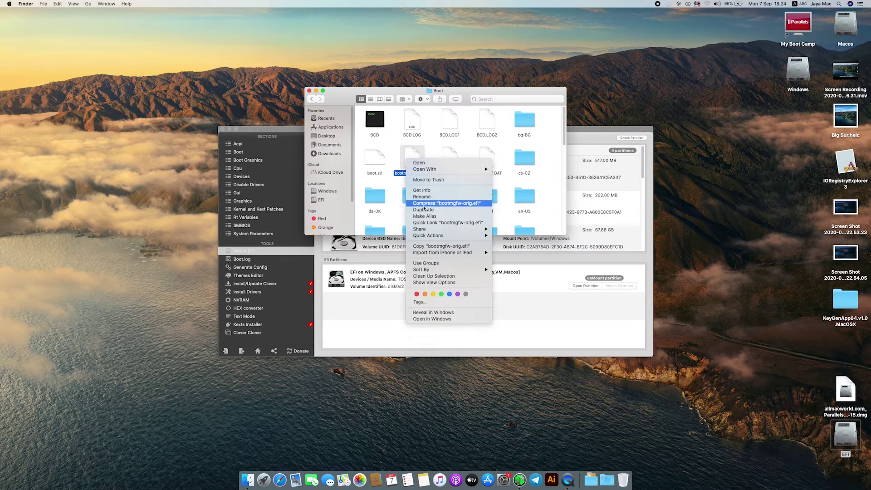
click(422, 196)
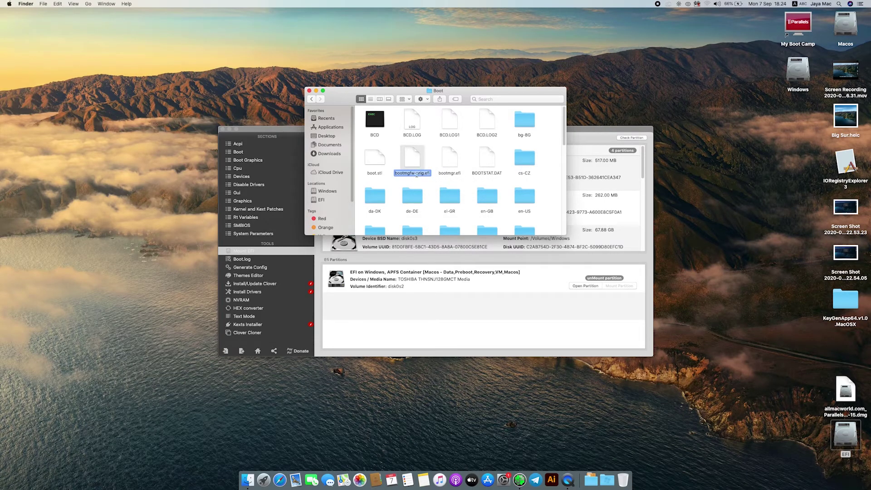
click(414, 172)
click(430, 184)
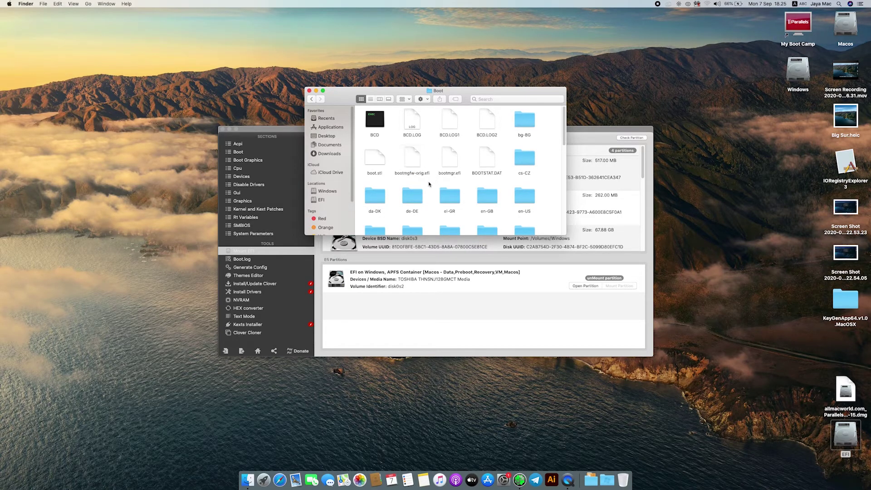
- Leave the EFI folder, unmount the disk0s2 EFI partition and close the Clover Configurator window
click(311, 98)
click(308, 90)
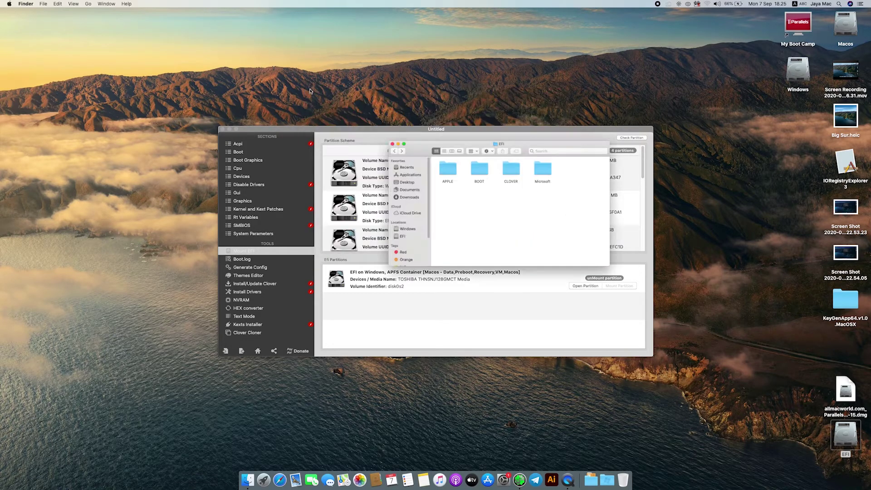
click(605, 281)
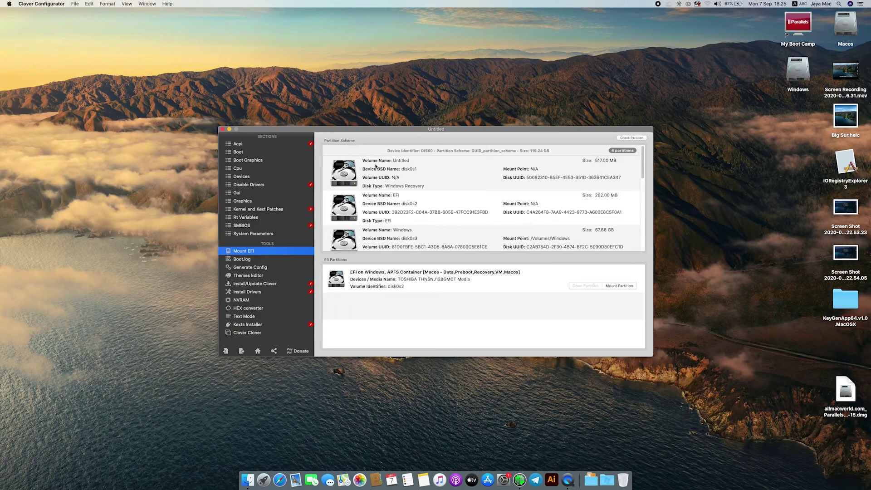
click(223, 129)
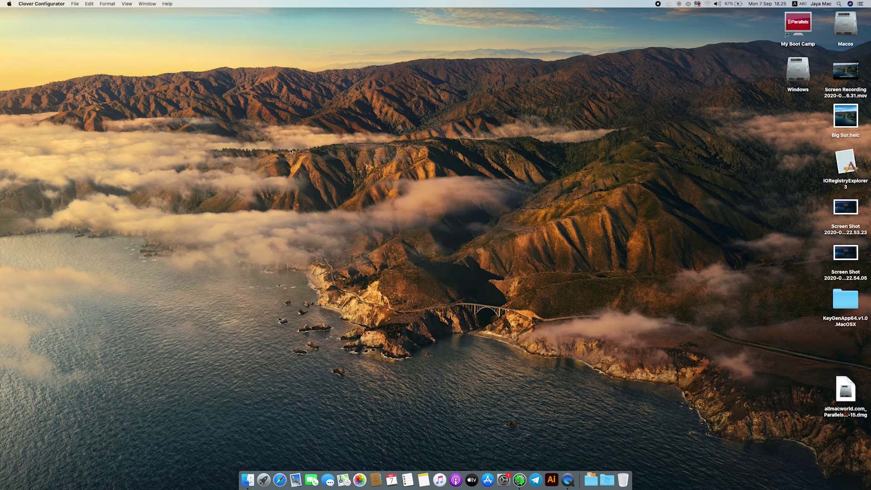